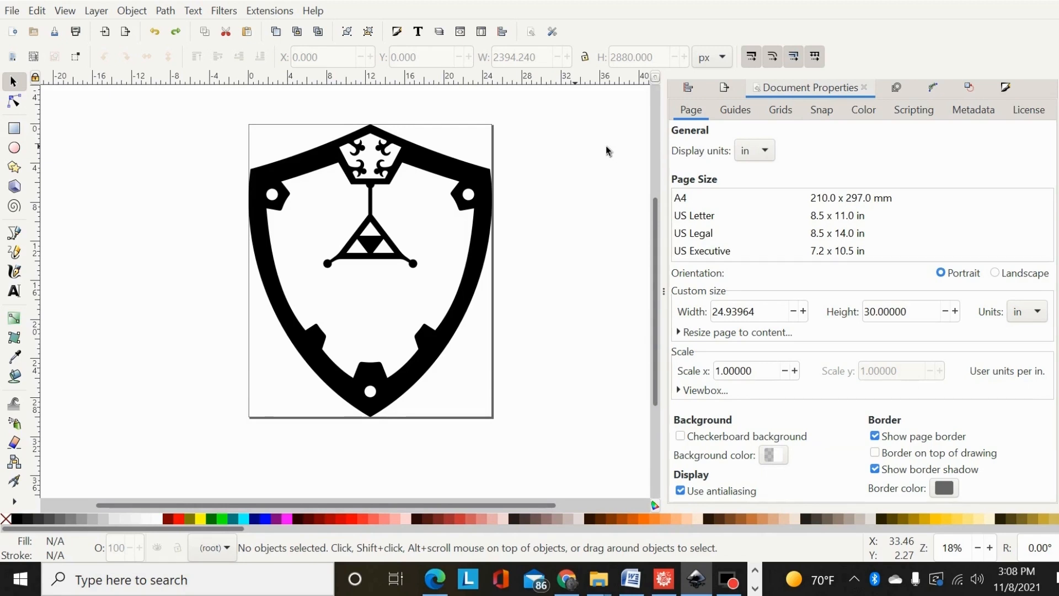
- Select the shield path and switch its size and position units to inches
click(436, 160)
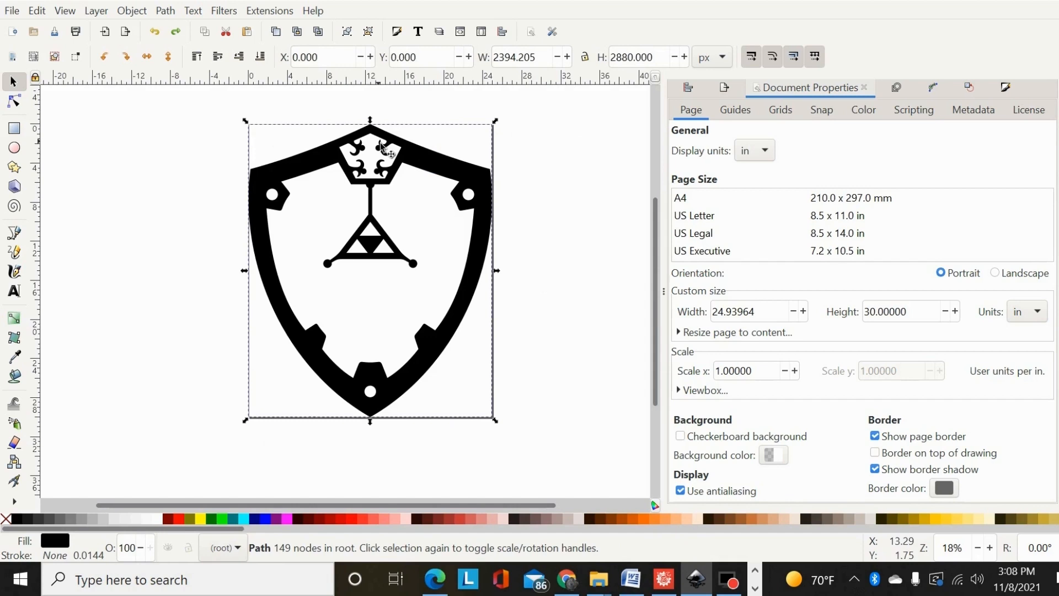
click(724, 57)
scroll(712, 59, up, 2)
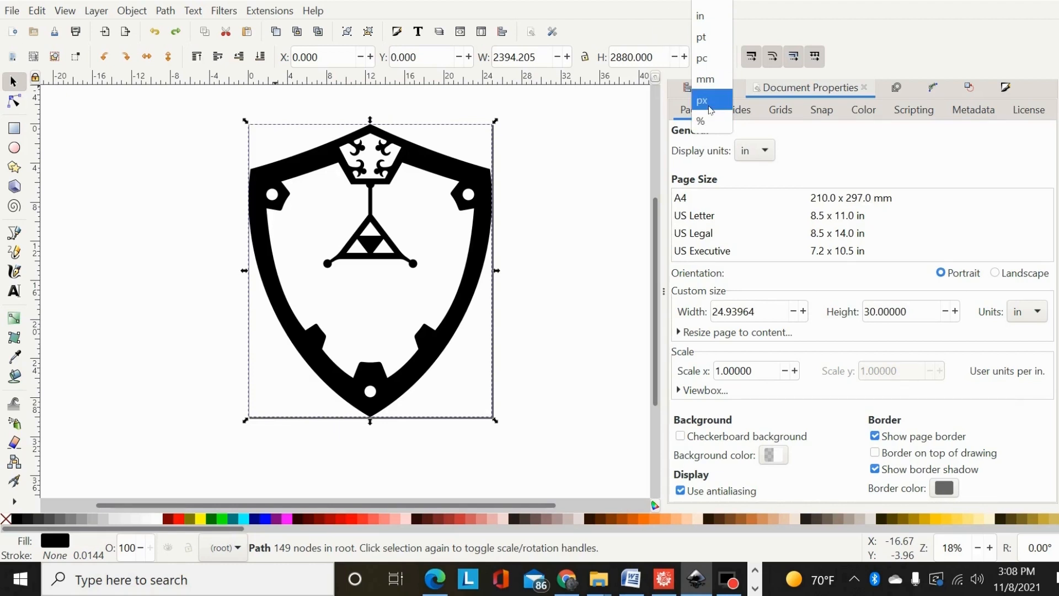
click(706, 17)
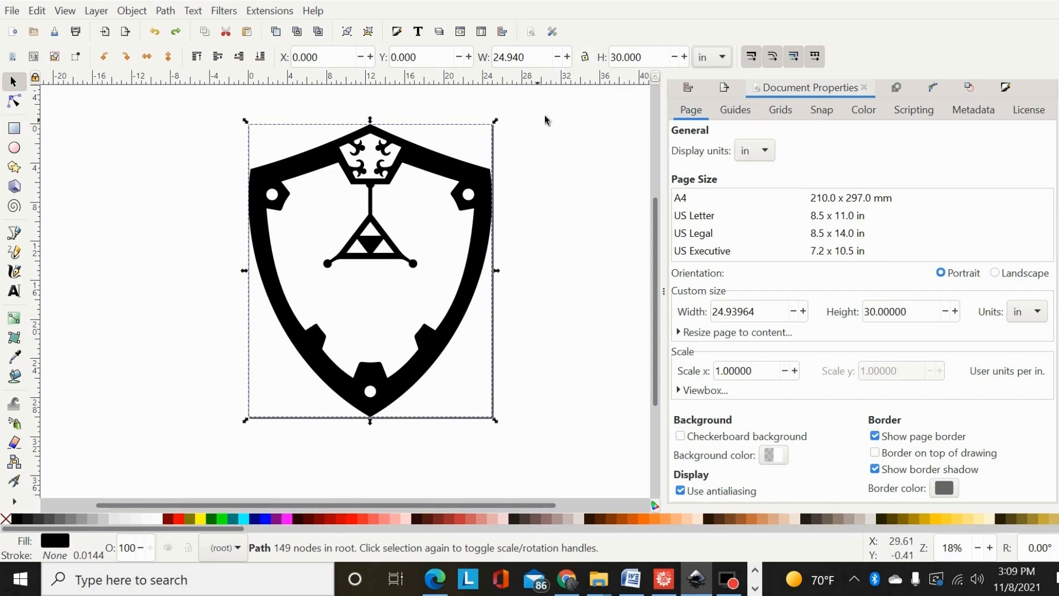
- Lock the shield's proportions, set its height to 24 in, and move it lower on the page
click(586, 57)
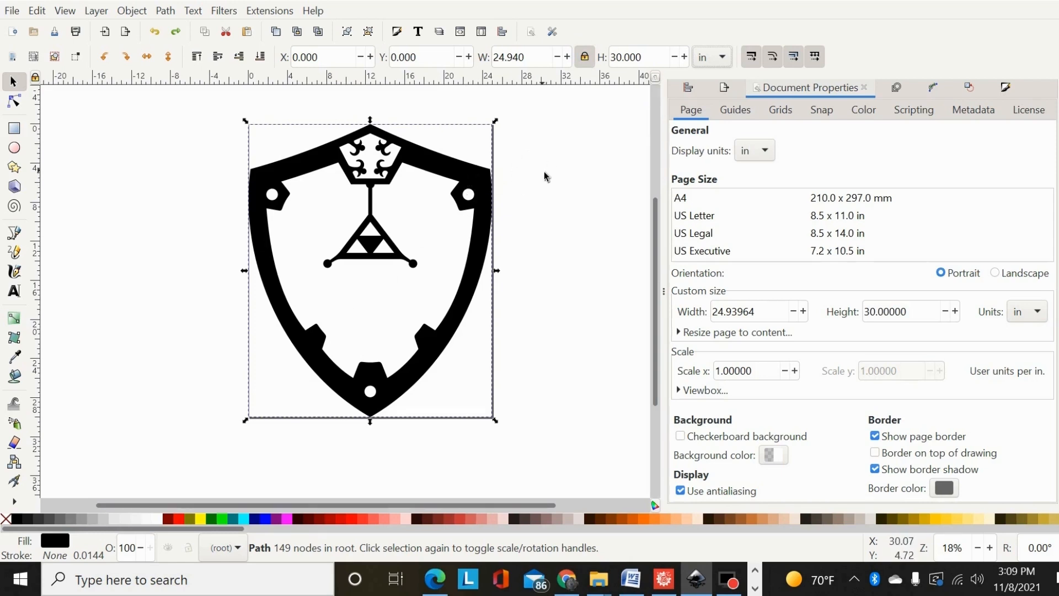
click(649, 61)
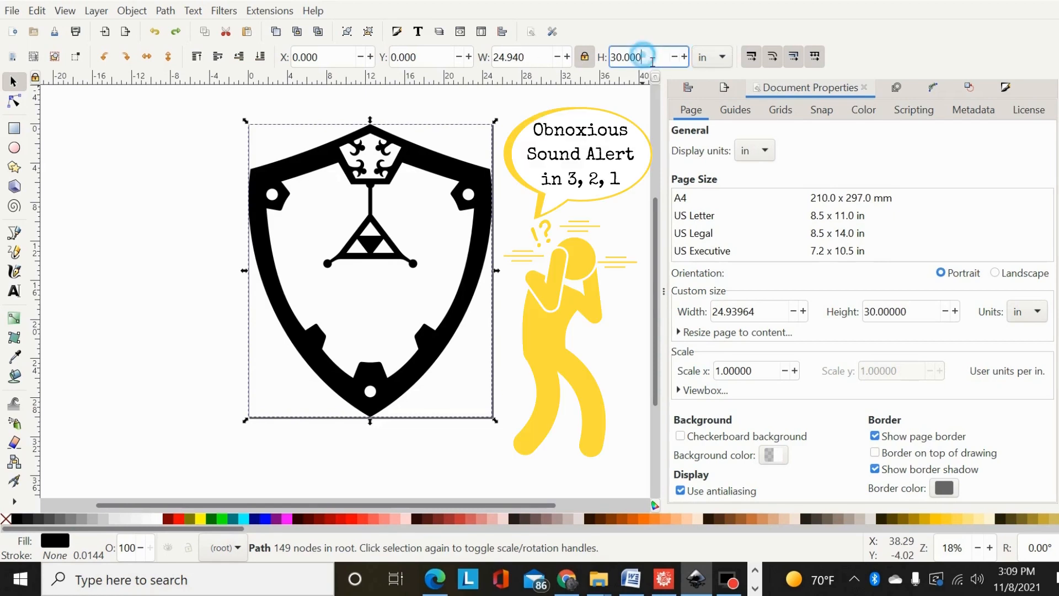
key(BackSpace)
key(BackSpace)
key(BackSpace)
key(BackSpace)
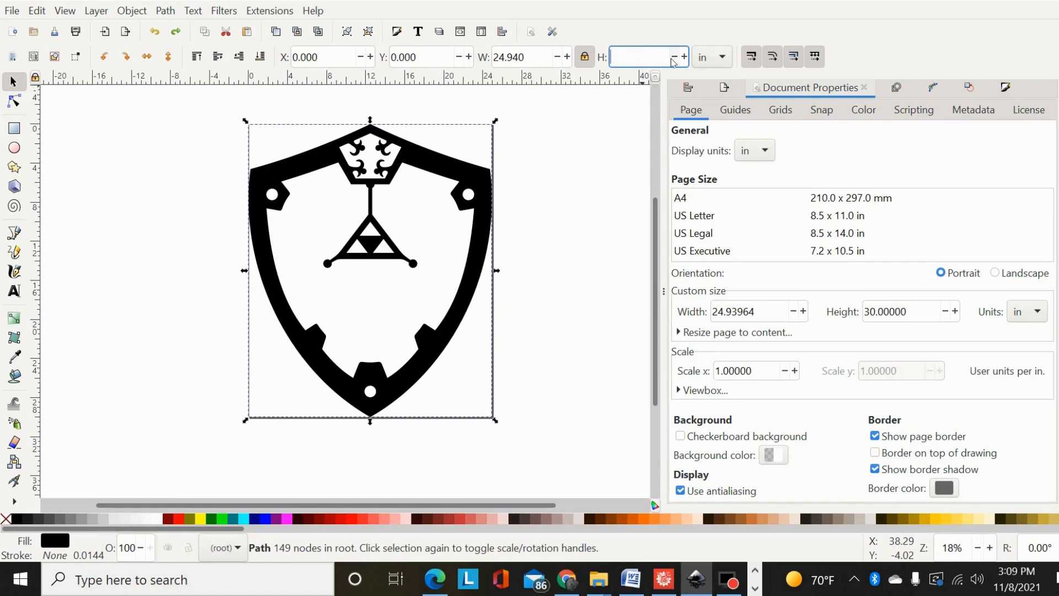
text(24)
key(Return)
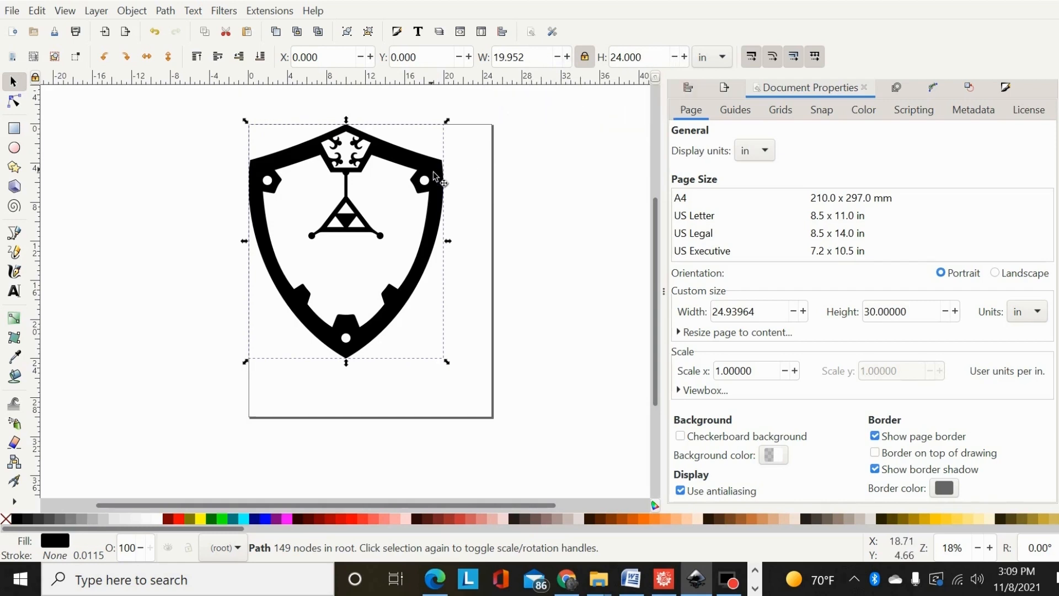
drag(434, 176, 437, 210)
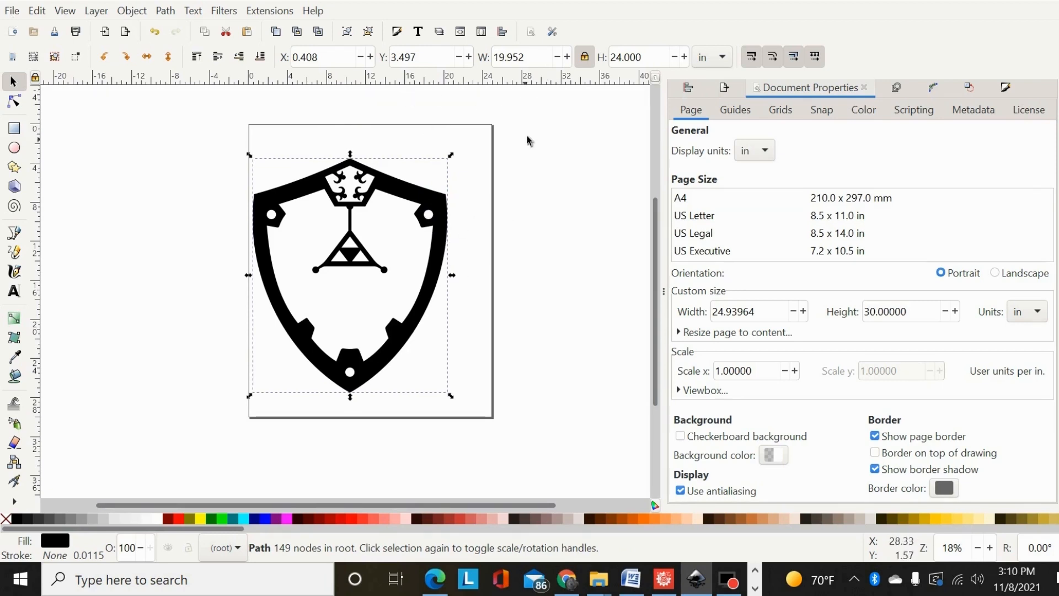
- Unlock the proportions, set only the shield's height to 30 in, and move the stretched shield up onto the page
click(584, 57)
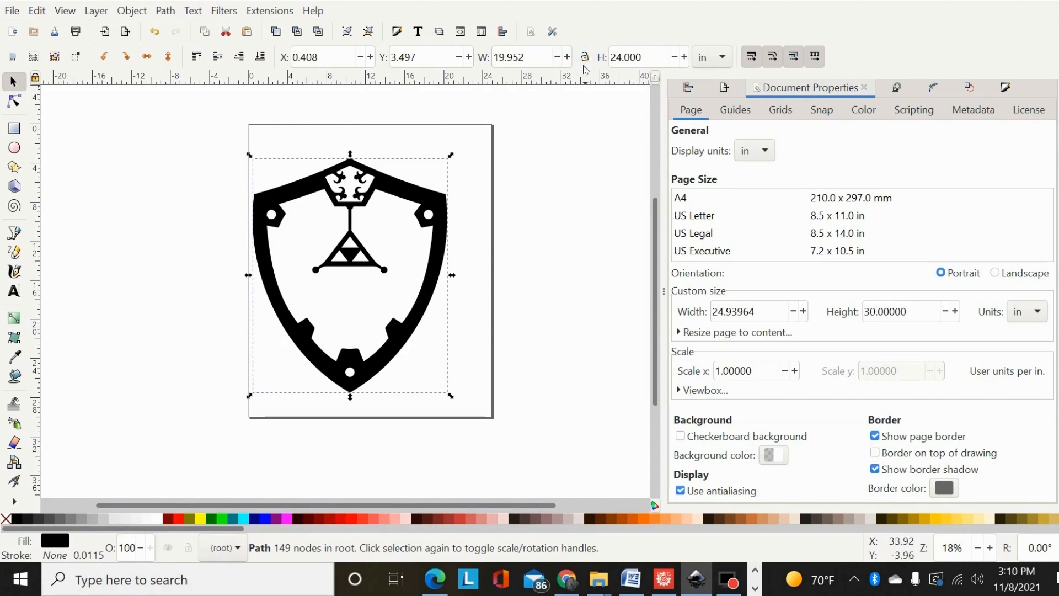
click(652, 59)
click(672, 57)
key(BackSpace)
key(BackSpace)
key(BackSpace)
key(BackSpace)
key(BackSpace)
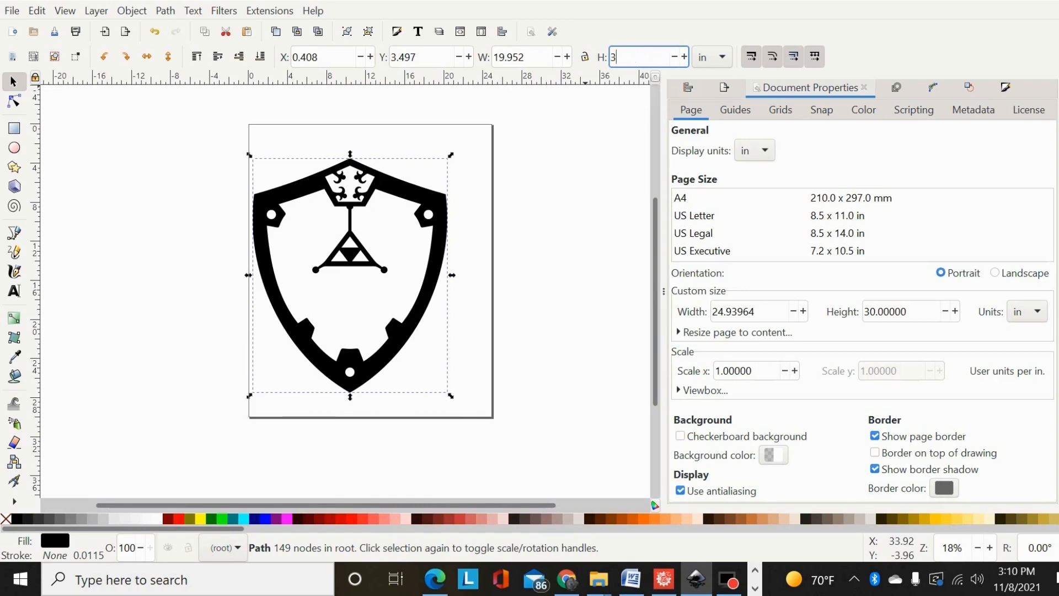
text(30)
key(Return)
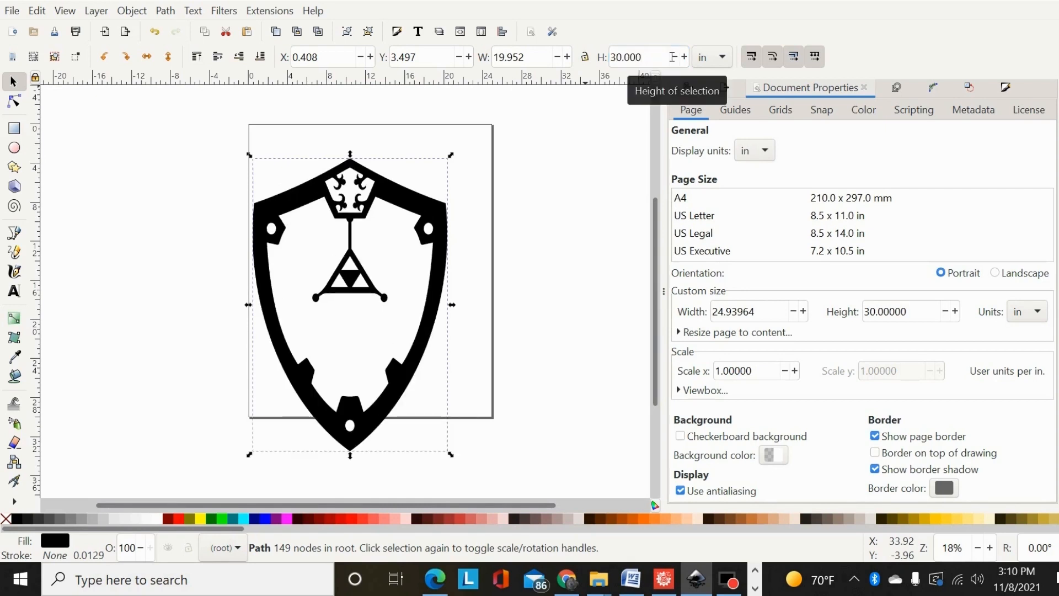
drag(411, 205, 422, 174)
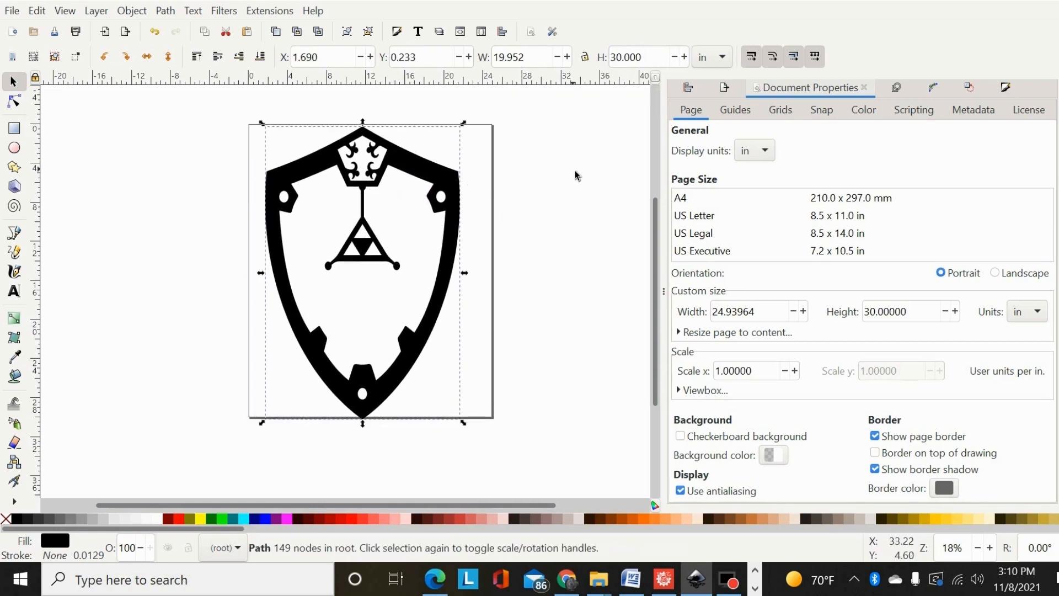
- Undo the shield's last move and height stretch, and lock its proportions again
key(ctrl+z)
key(ctrl+z)
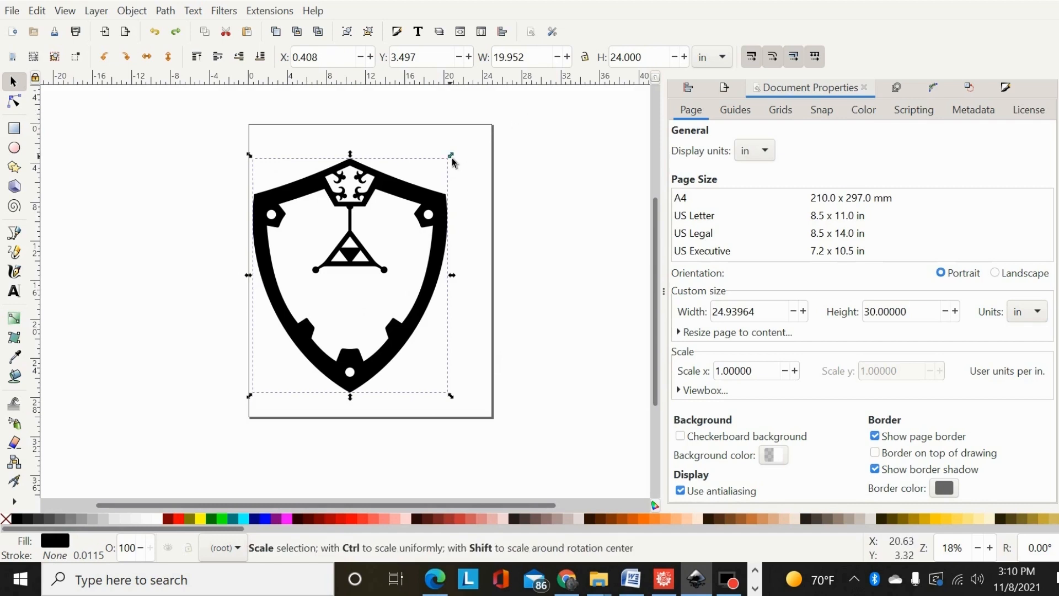
click(585, 56)
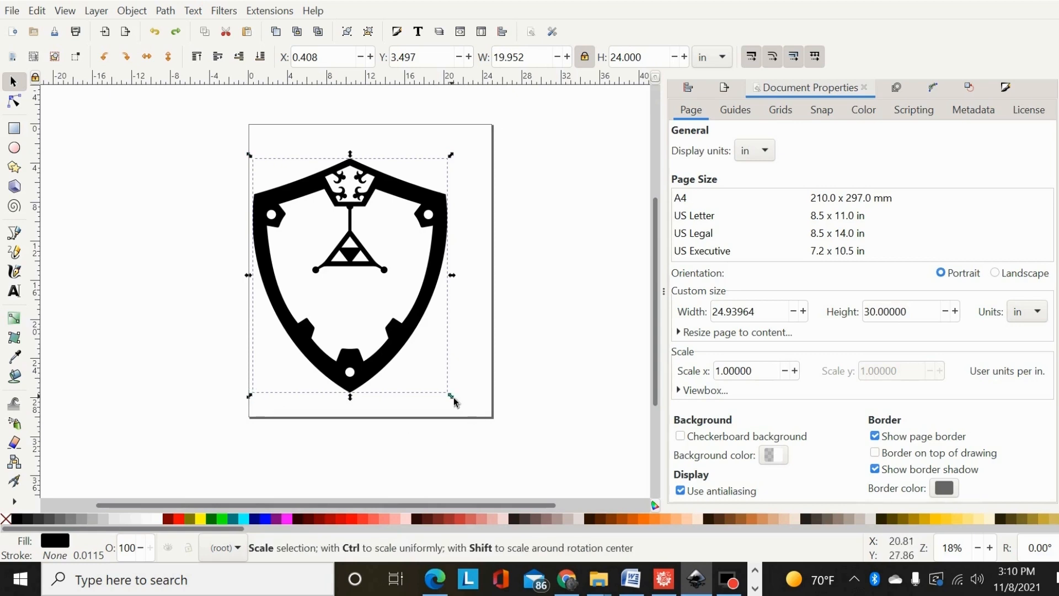
- Scale the shield from its corner to about 12.4 in and back to about 19.3 in wide, and stretch its width and height separately
drag(452, 396, 400, 308)
drag(358, 244, 358, 213)
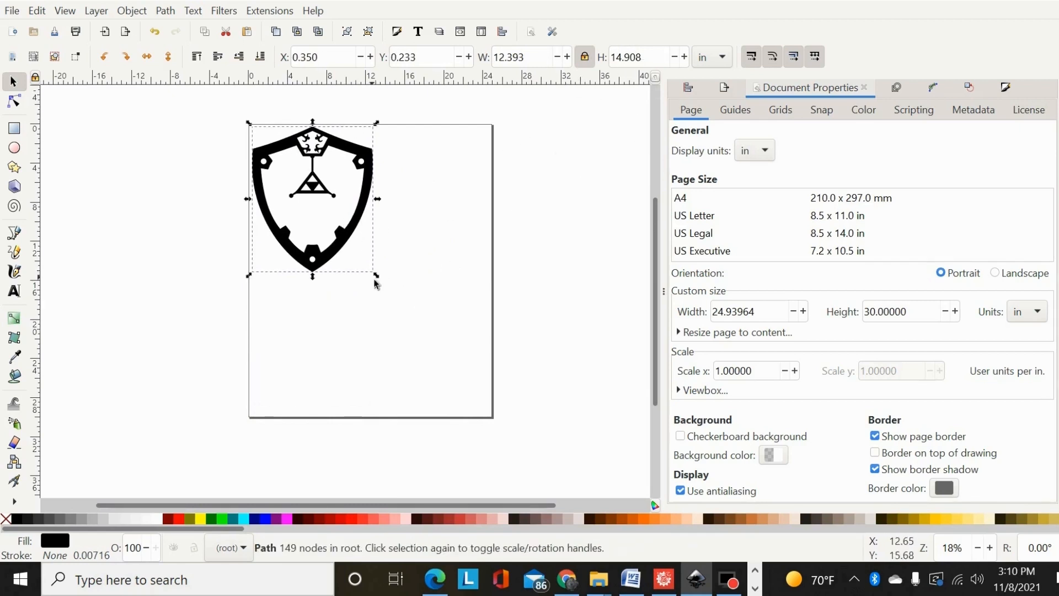
drag(373, 274, 455, 356)
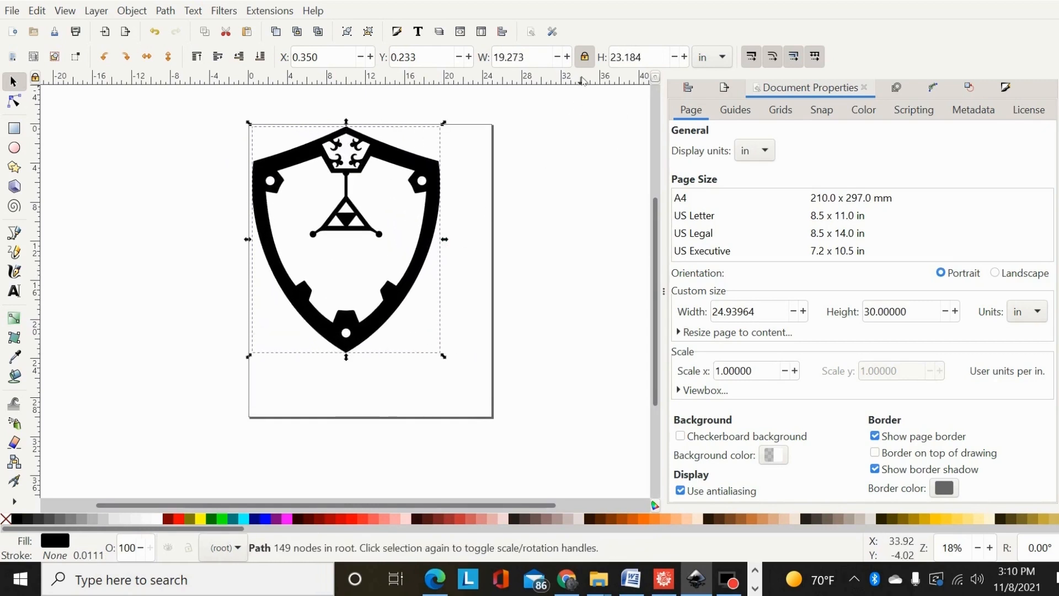
mouse_move(444, 240)
mouse_down()
mouse_move(348, 247)
mouse_move(502, 256)
mouse_move(348, 254)
mouse_move(479, 257)
mouse_move(442, 260)
mouse_up()
drag(351, 123, 362, 219)
- Undo all the resizing and moving of the shield to restore its original size and position
key(ctrl+z)
key(ctrl+z)
key(ctrl+z)
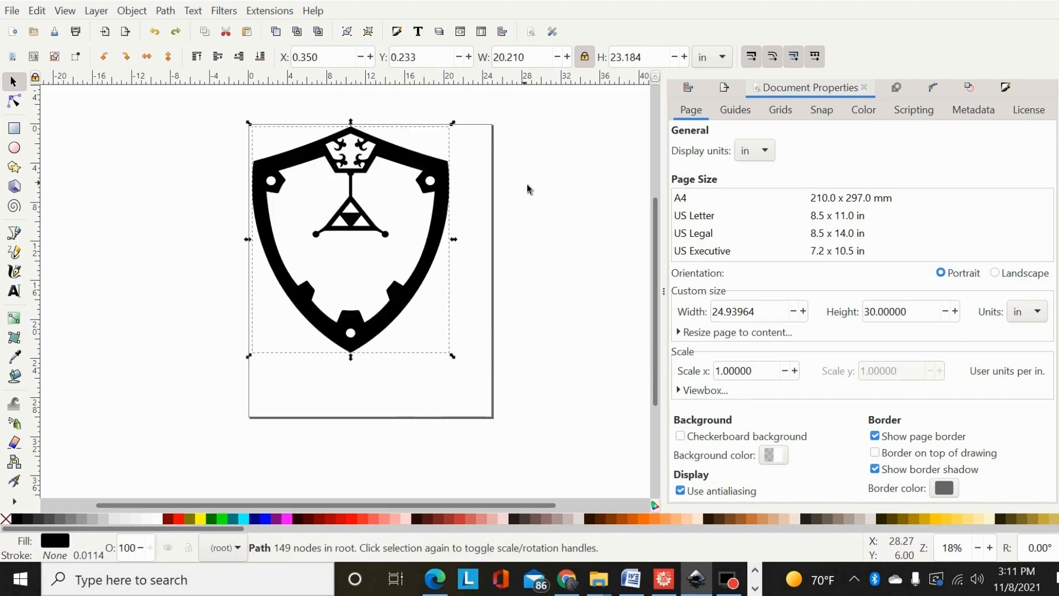
key(ctrl+z)
key(ctrl+z)
key(ctrl+z)
key(ctrl+z)
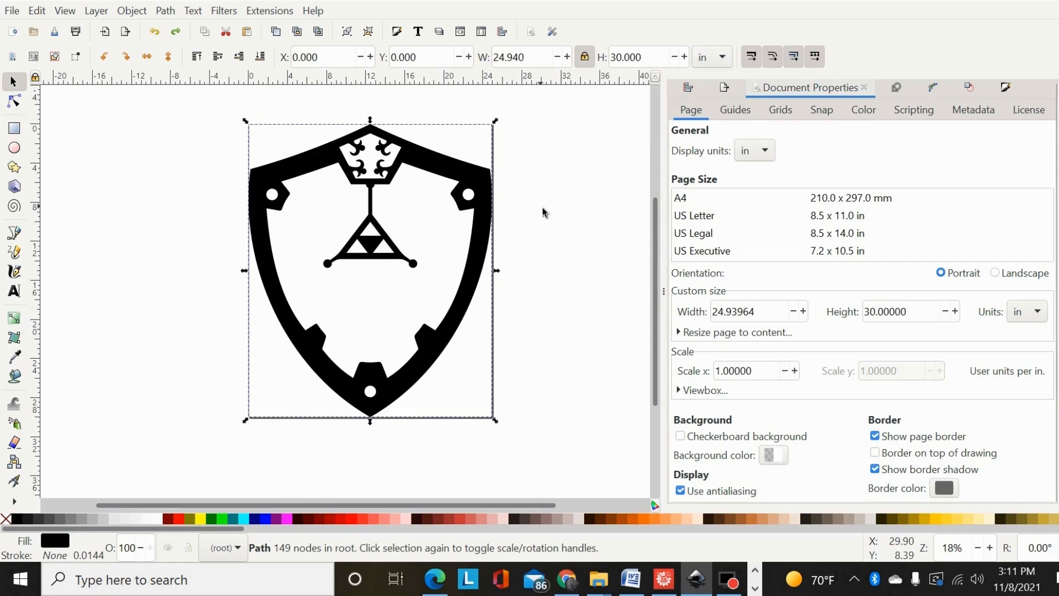
- With proportions unlocked, scale the shield uniformly to about 22.7 × 27.3 in, and adjust width and height separately to about 21.1 × 23.7 in
click(587, 58)
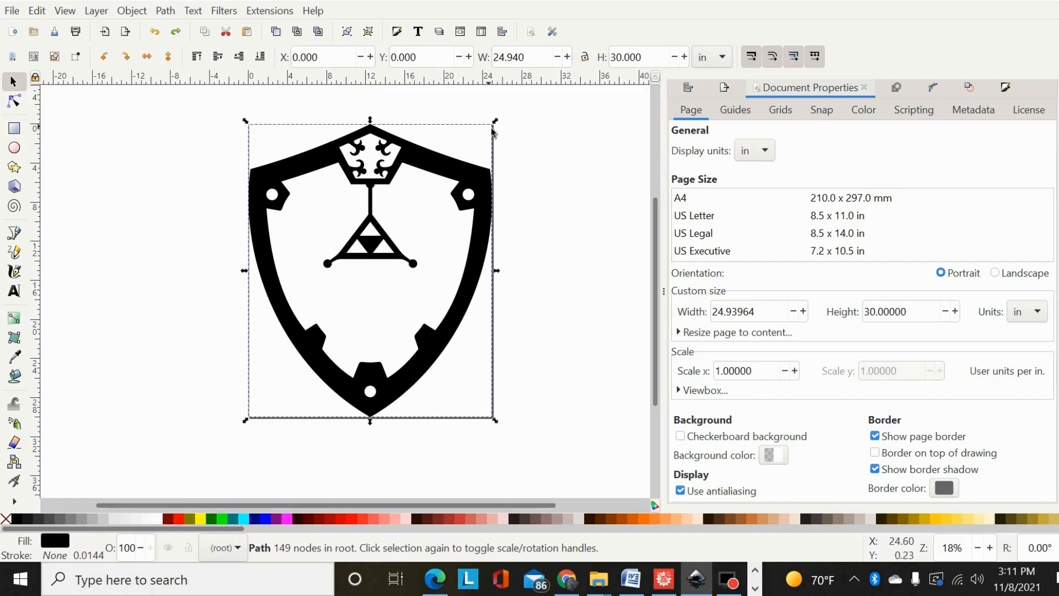
key(ctrl)
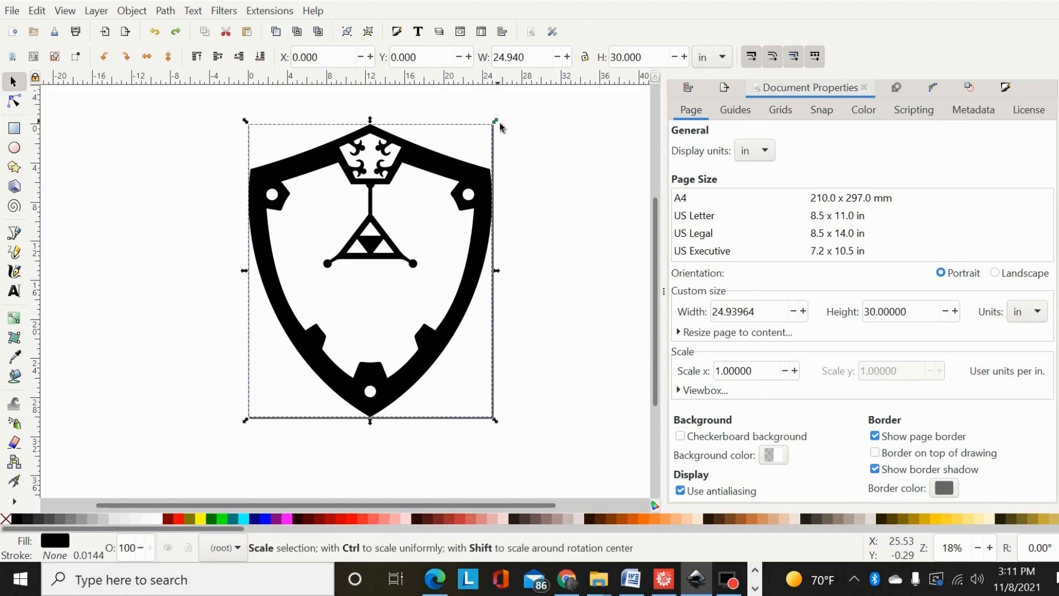
click(498, 121)
drag(500, 125, 559, 155)
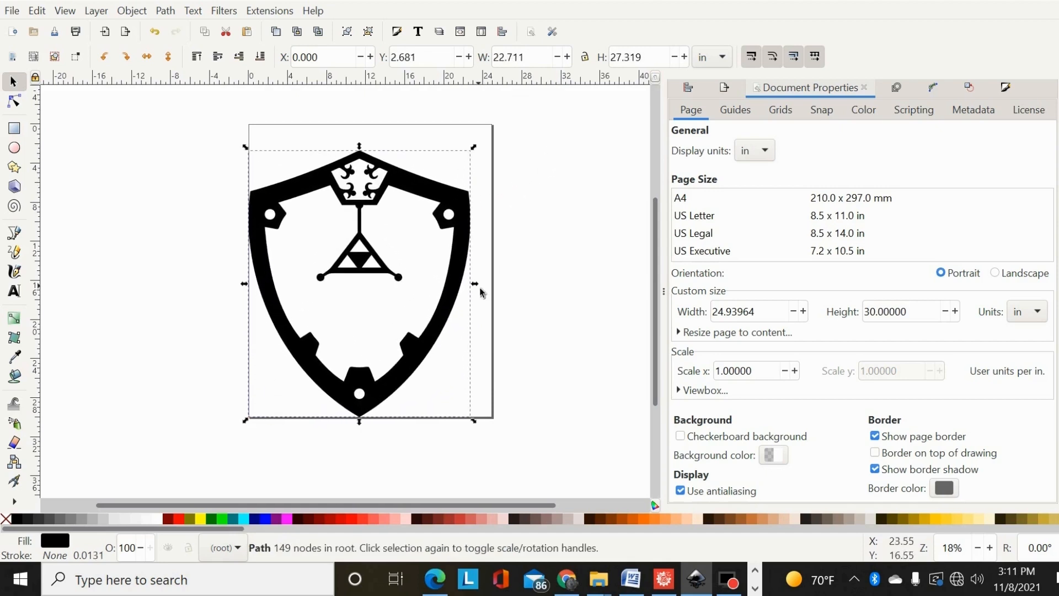
drag(478, 287, 356, 179)
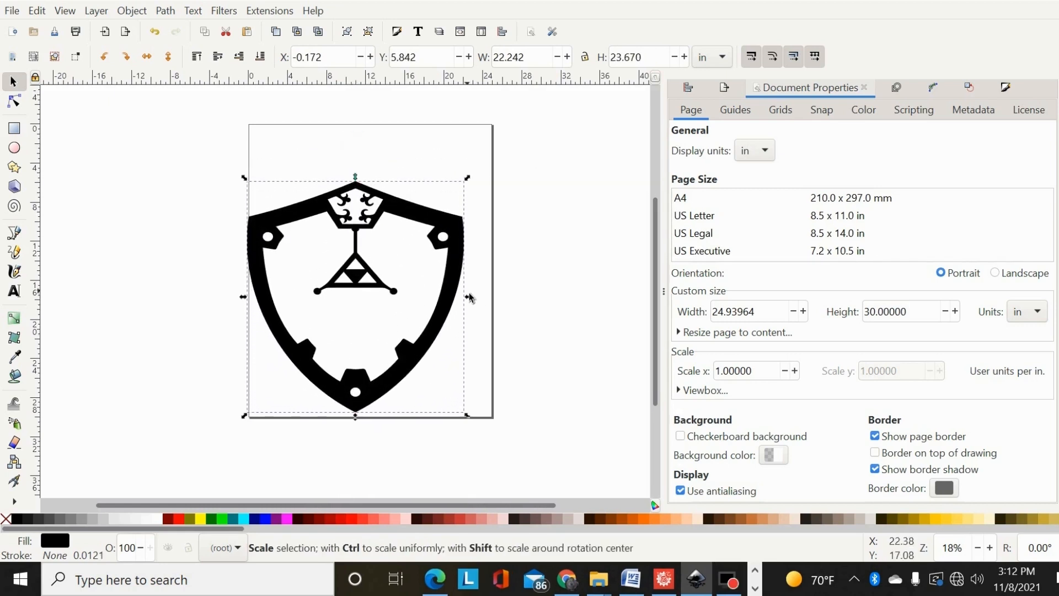
mouse_move(469, 297)
mouse_down()
mouse_move(351, 308)
mouse_move(459, 309)
mouse_up()
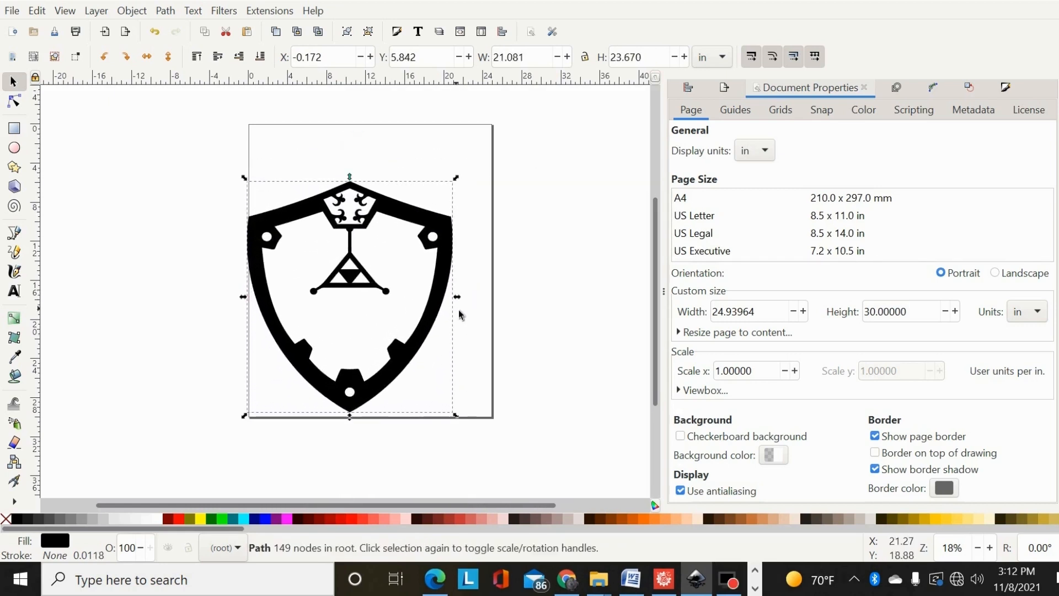
- Undo the freehand scaling and stretching of the shield until it has its original size again
key(ctrl+z)
key(ctrl+z)
key(ctrl+z)
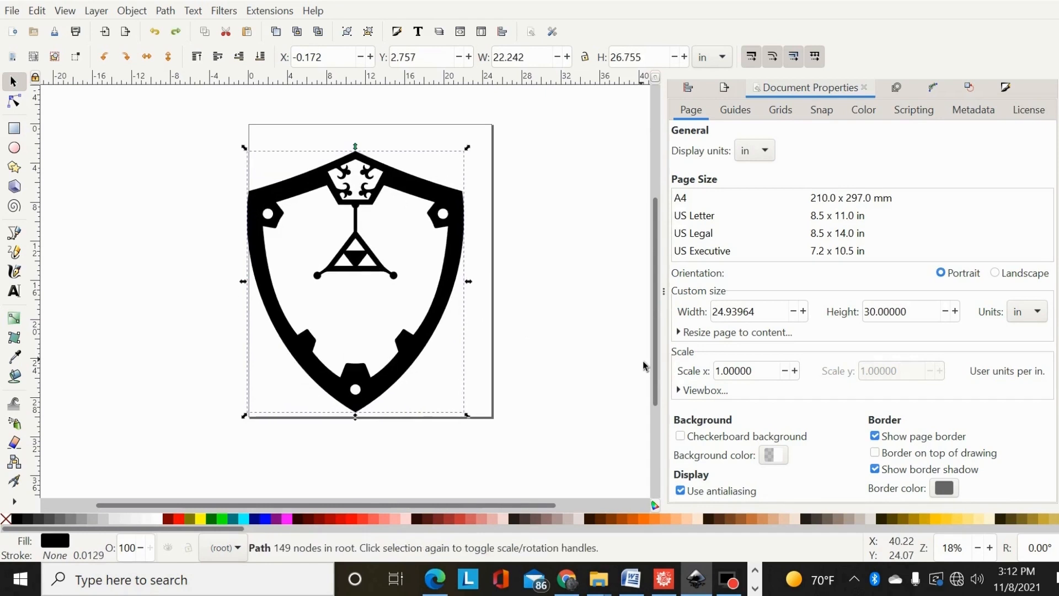
key(ctrl+z)
key(ctrl+z)
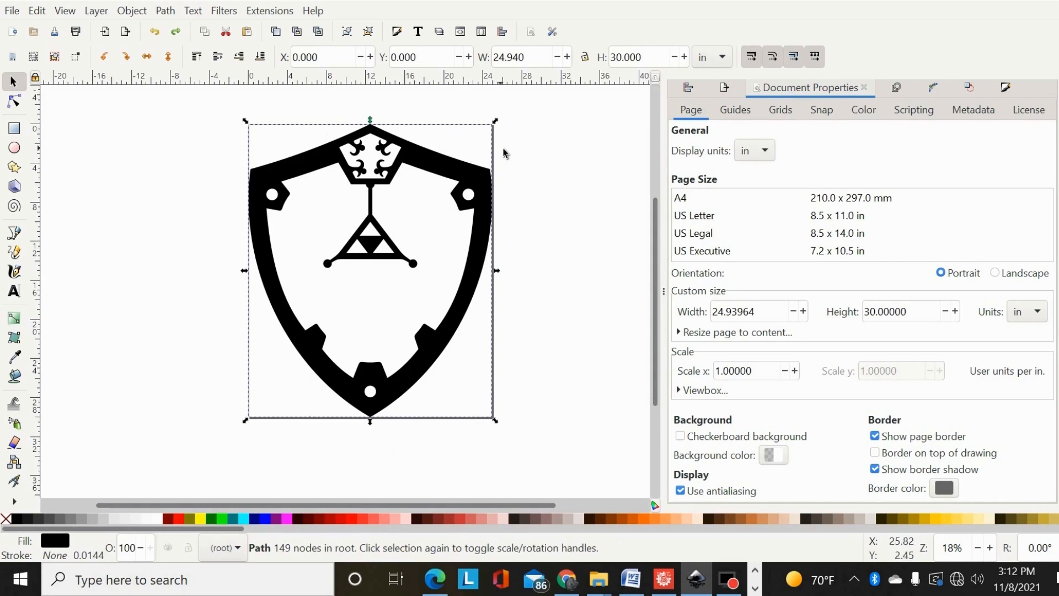
- Lock the shield's width-to-height ratio and set its width to 15 in
click(588, 61)
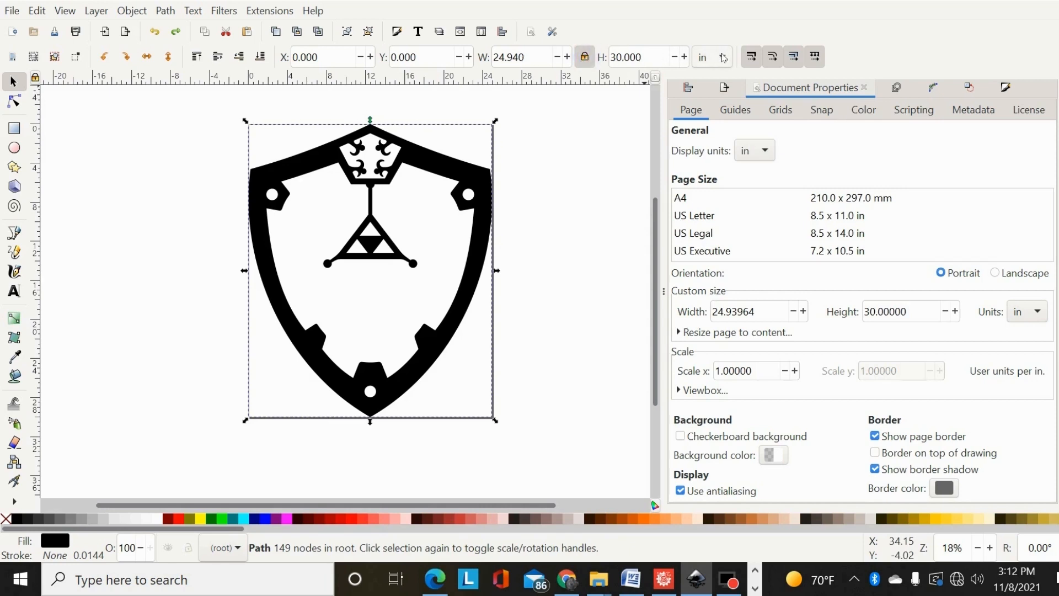
click(541, 62)
key(BackSpace)
key(BackSpace)
key(BackSpace)
key(BackSpace)
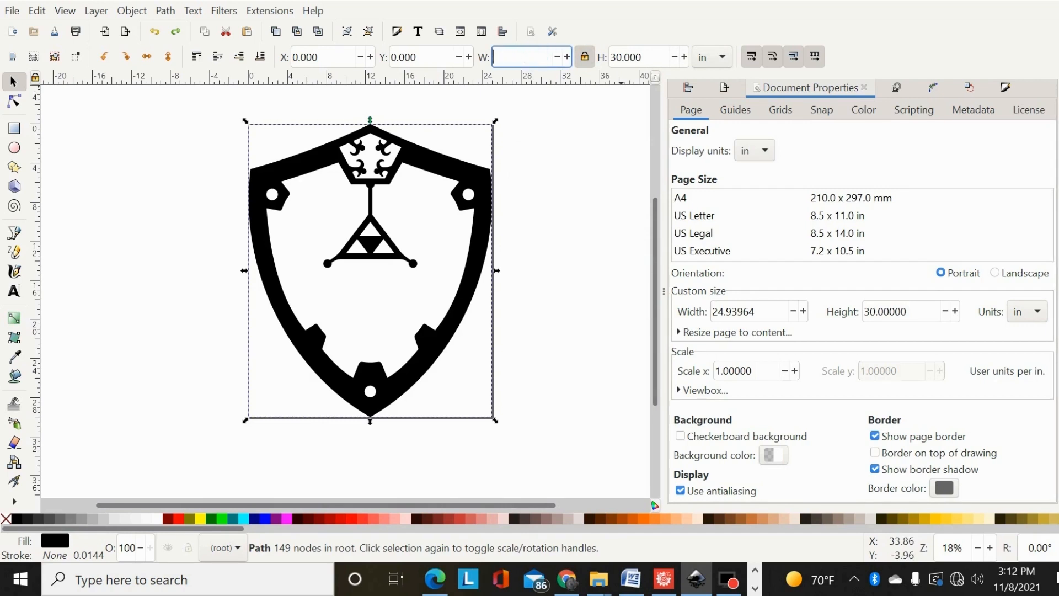
text(15)
key(Return)
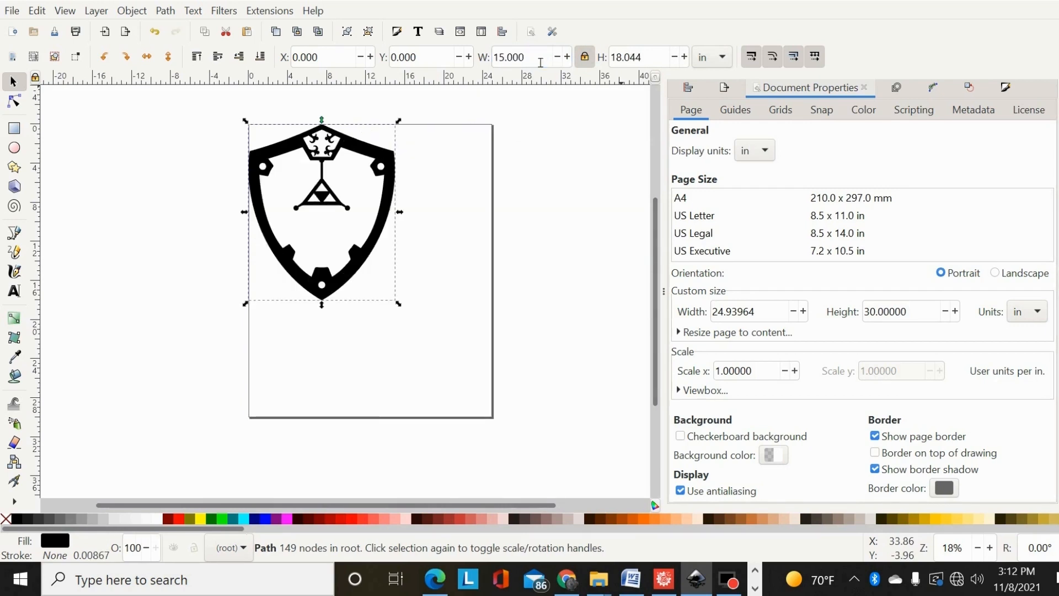
- Set the shield's width to 30 in with proportions locked, and move it slightly up and left over the page
click(540, 63)
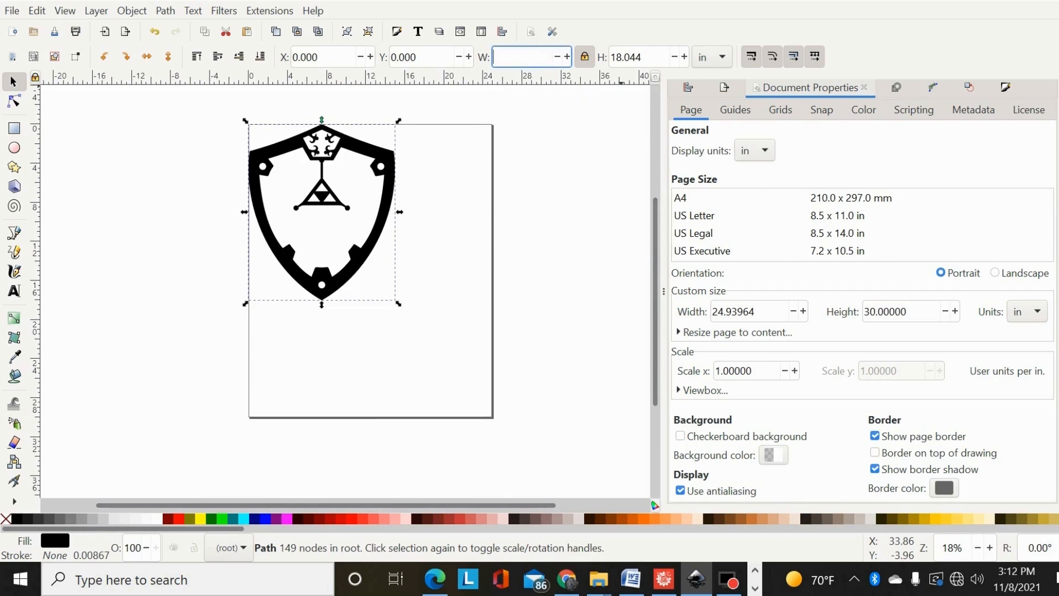
key(Return)
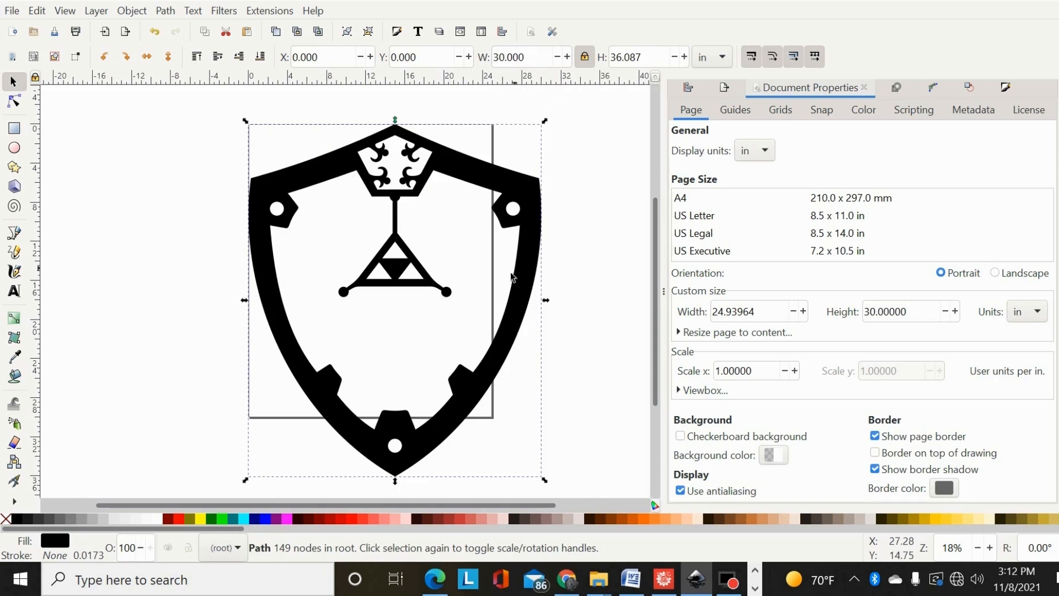
drag(519, 284, 503, 264)
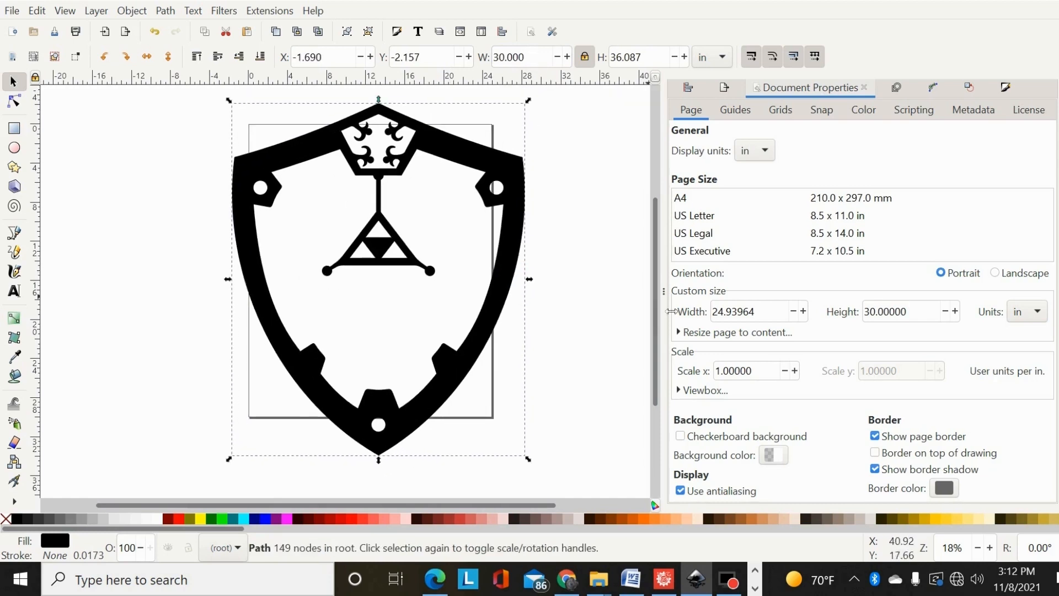
- Resize the page to fit the selected shield with zero margins in the document properties
click(12, 11)
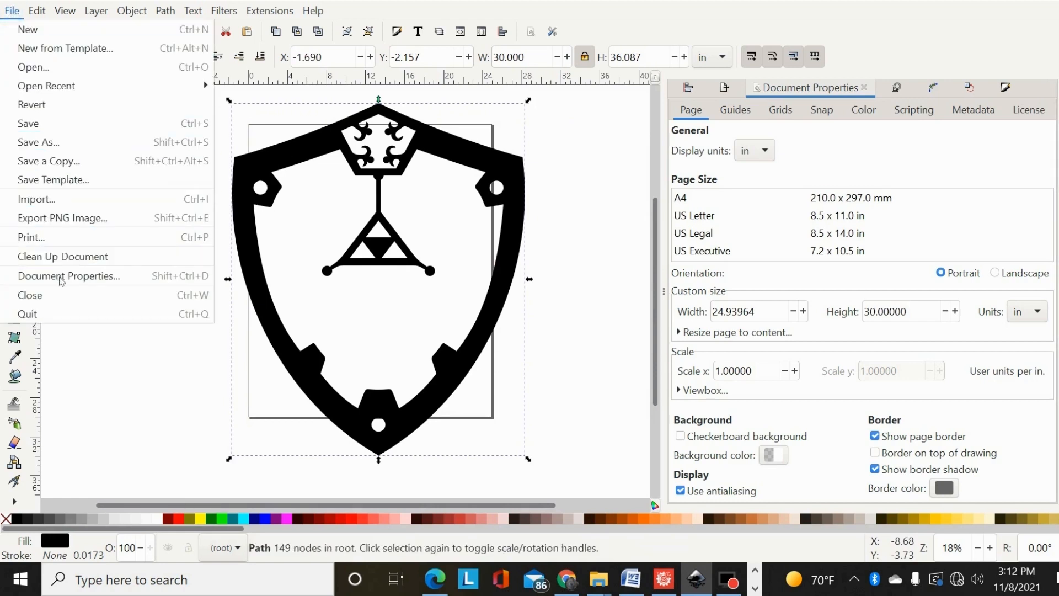
click(62, 277)
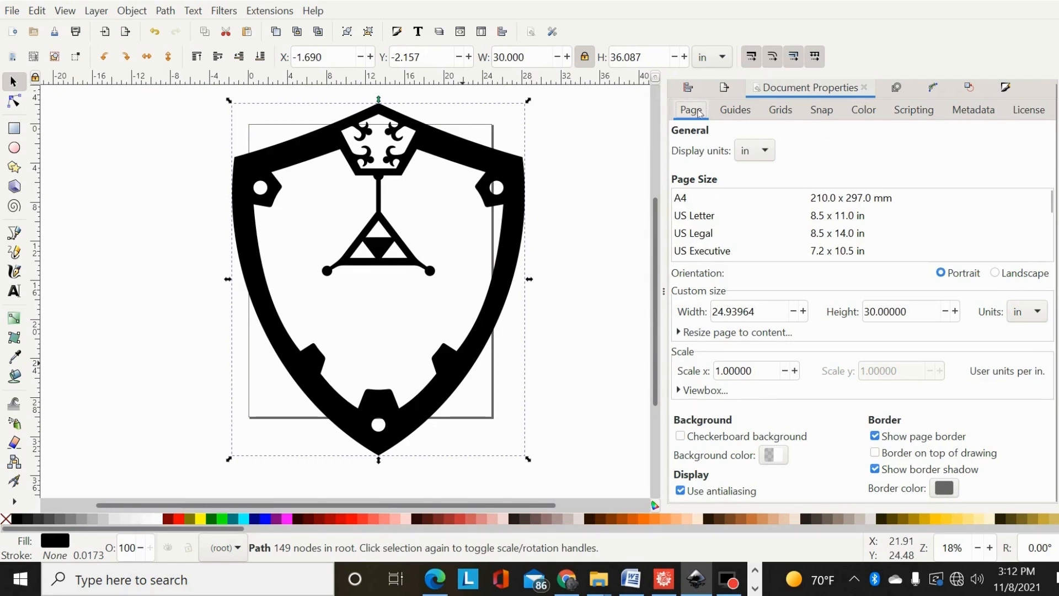
click(714, 334)
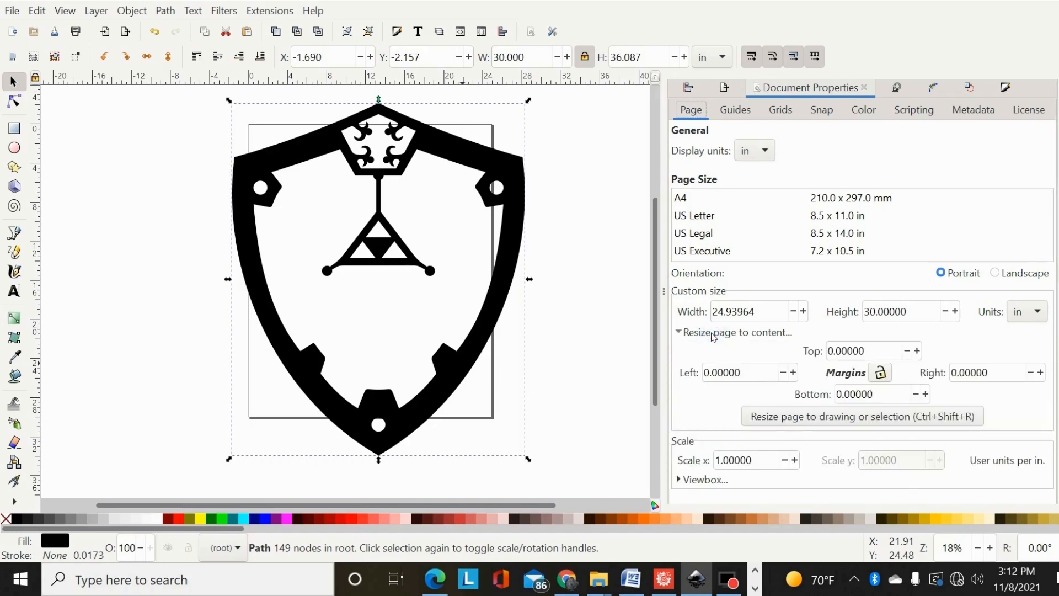
click(774, 418)
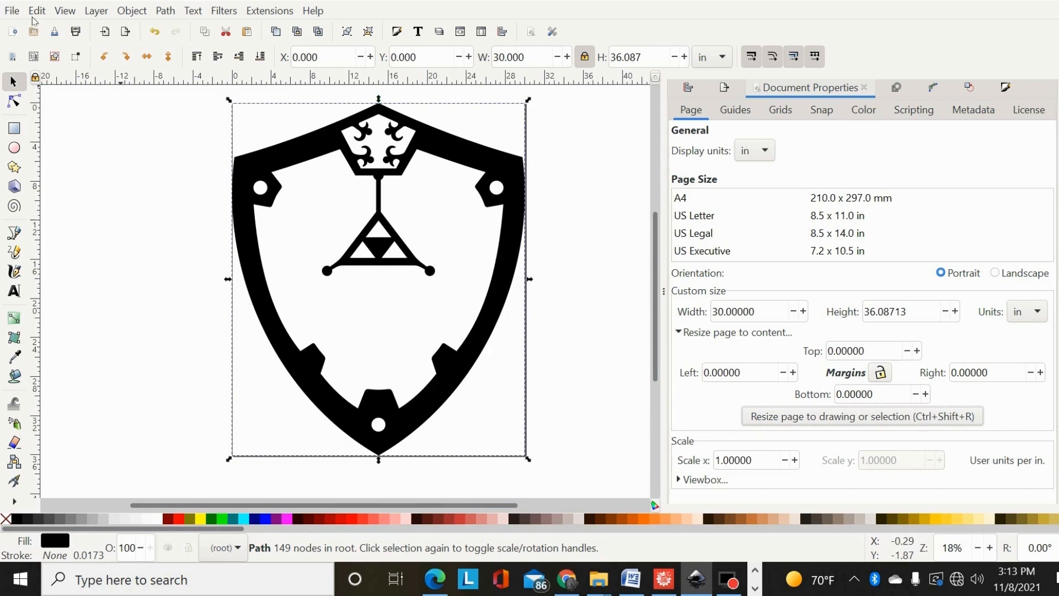
click(12, 11)
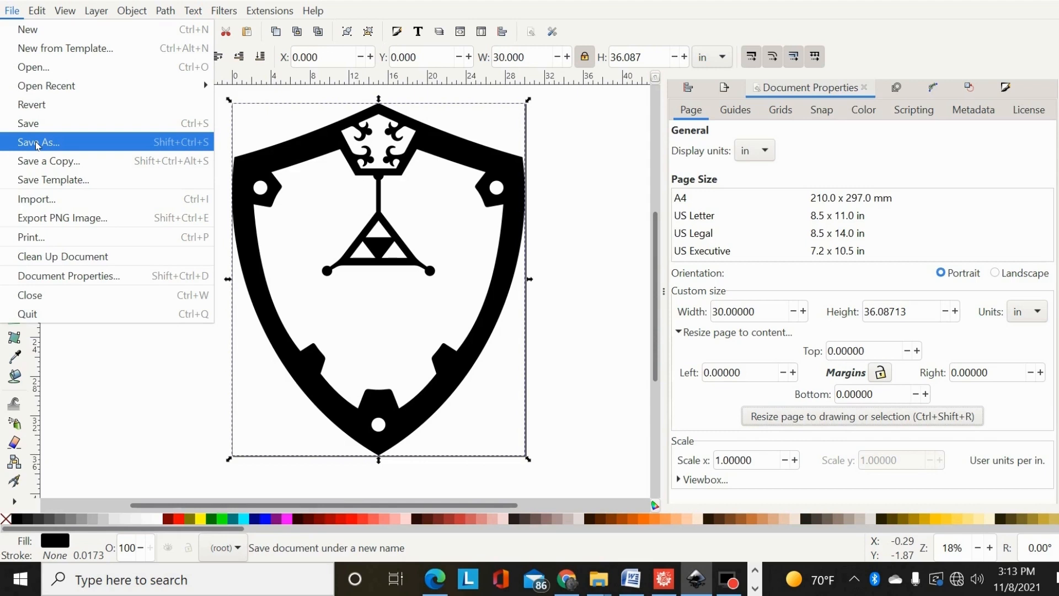
click(578, 162)
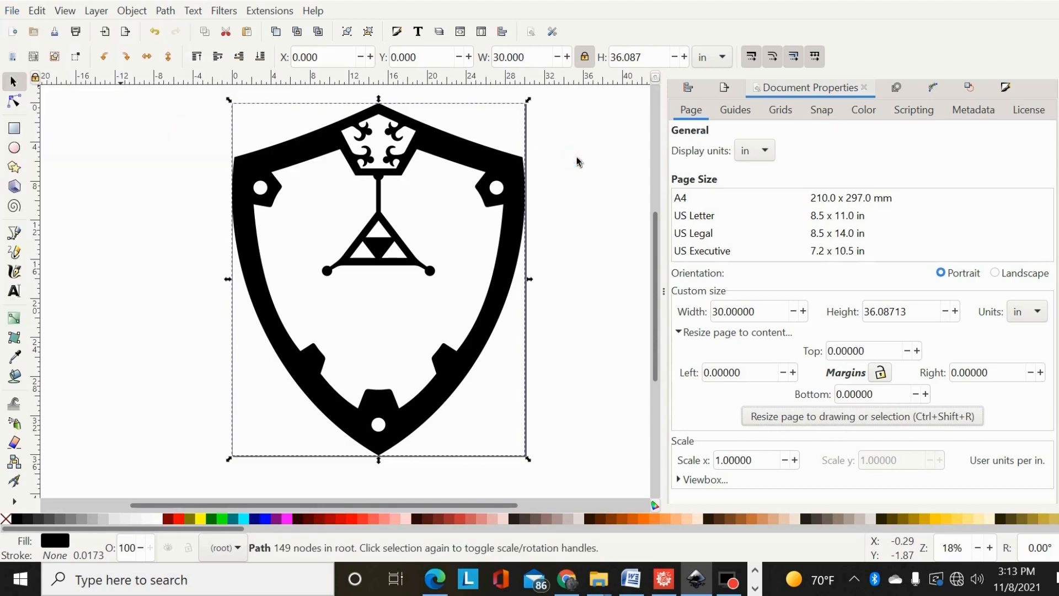